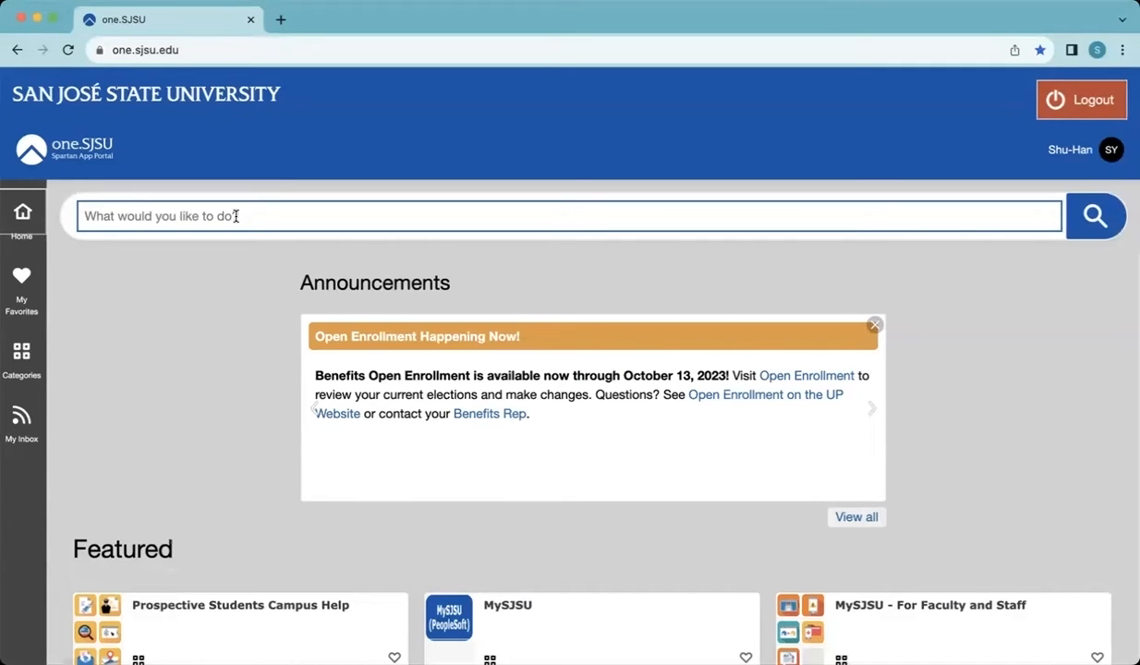
Search the campus app portal for "panopto" and open the Panopto video platform
{"action": "left_click", "coordinate": [182, 216]}
{"action": "type", "text": "panopto"}
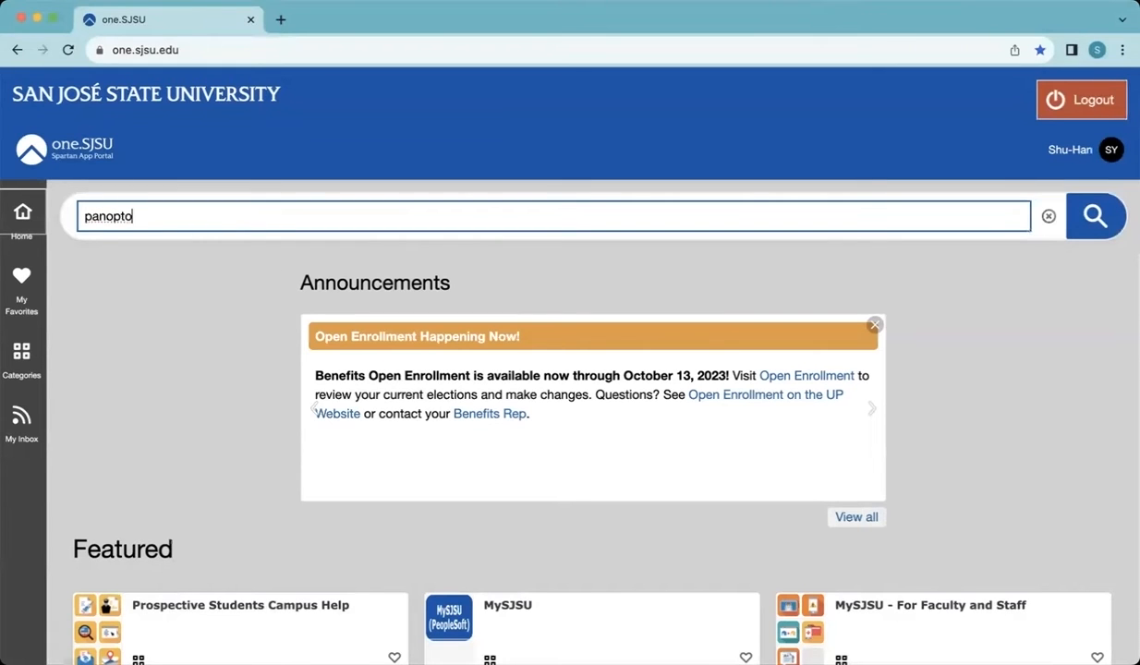
{"action": "key", "text": "Return"}
{"action": "scroll", "coordinate": [102, 449], "scroll_direction": "down", "scroll_amount": 3}
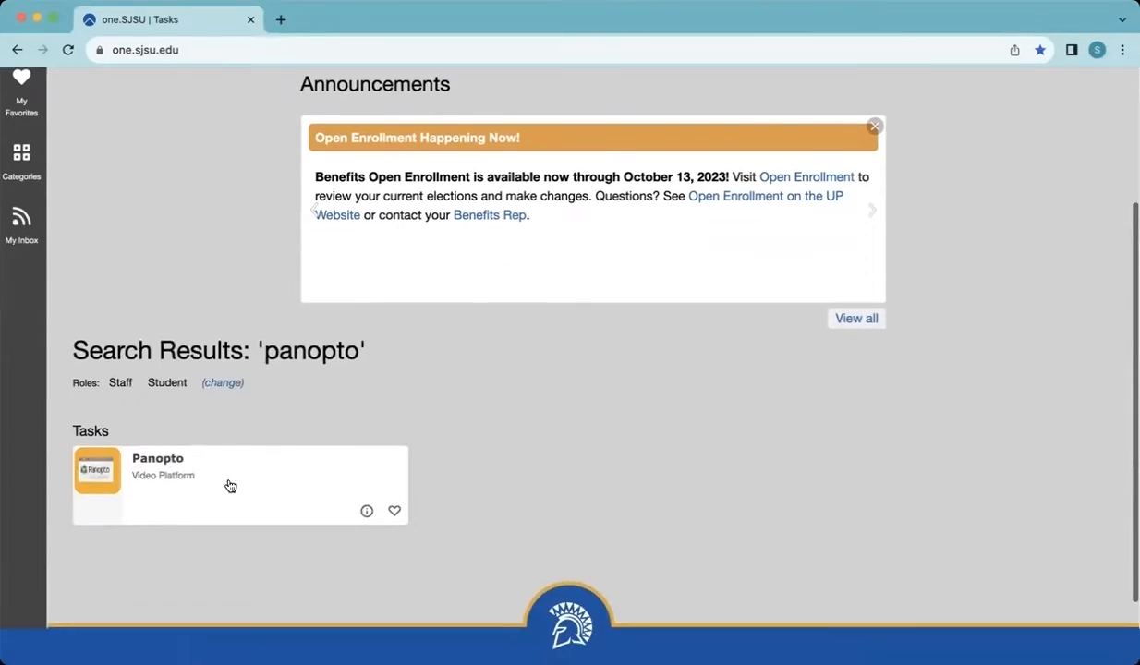
{"action": "left_click", "coordinate": [230, 486]}
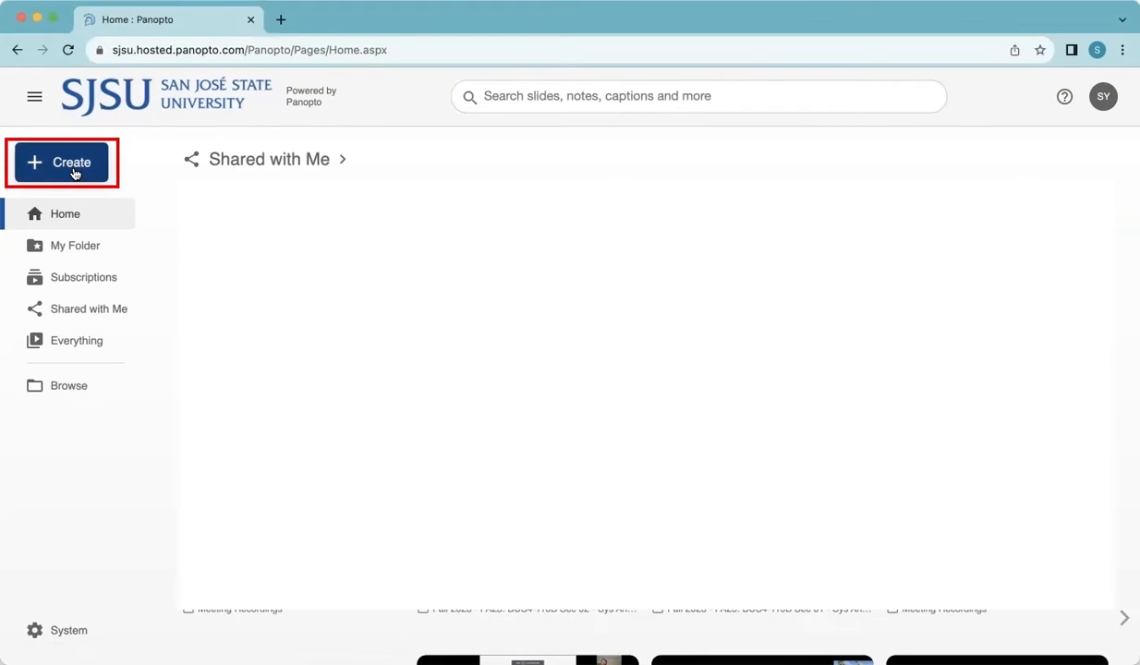
Look through My Folder with its Lecture subfolder, Subscriptions, Shared with Me, Everything and the Browse folder tree
{"action": "left_click", "coordinate": [93, 251]}
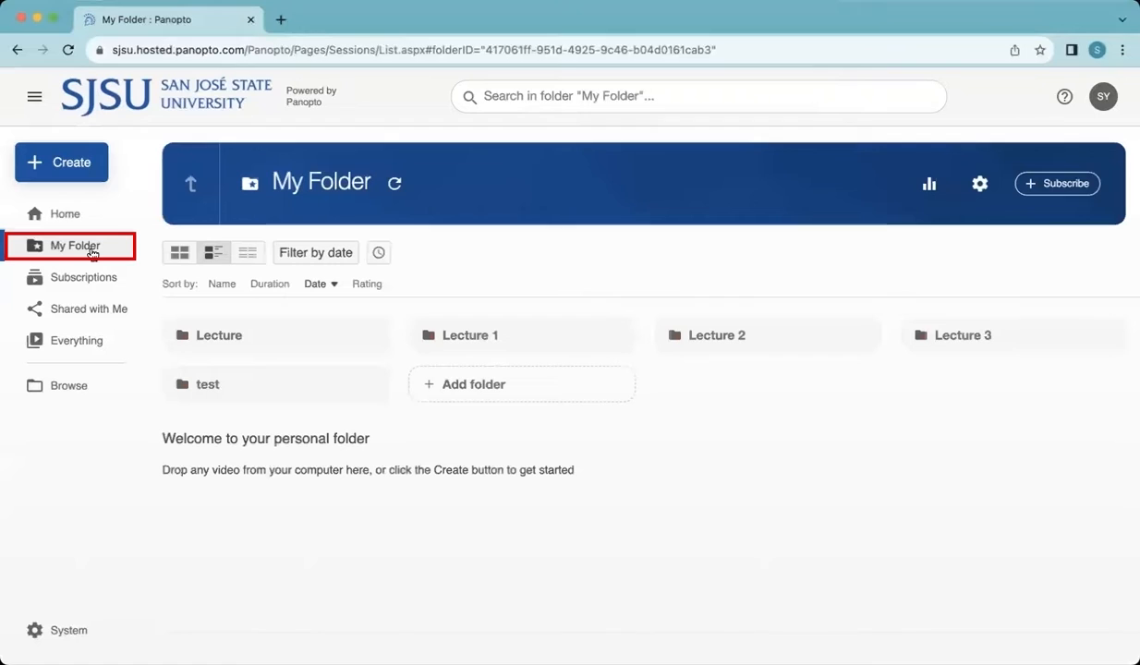
{"action": "left_click", "coordinate": [305, 342]}
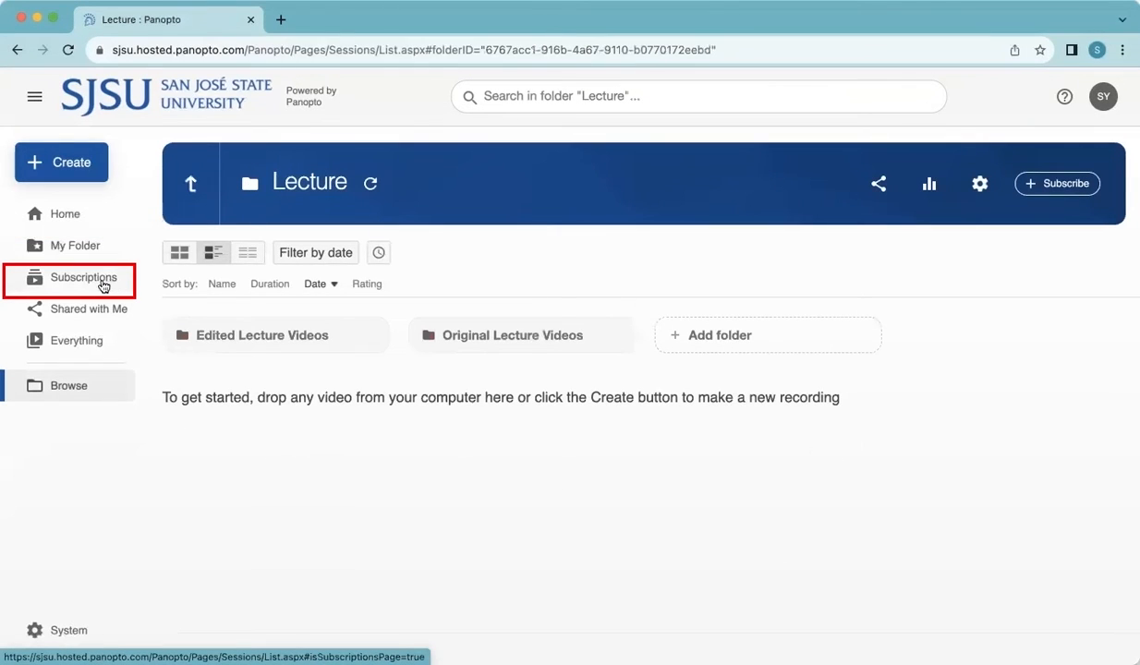
{"action": "left_click", "coordinate": [77, 281]}
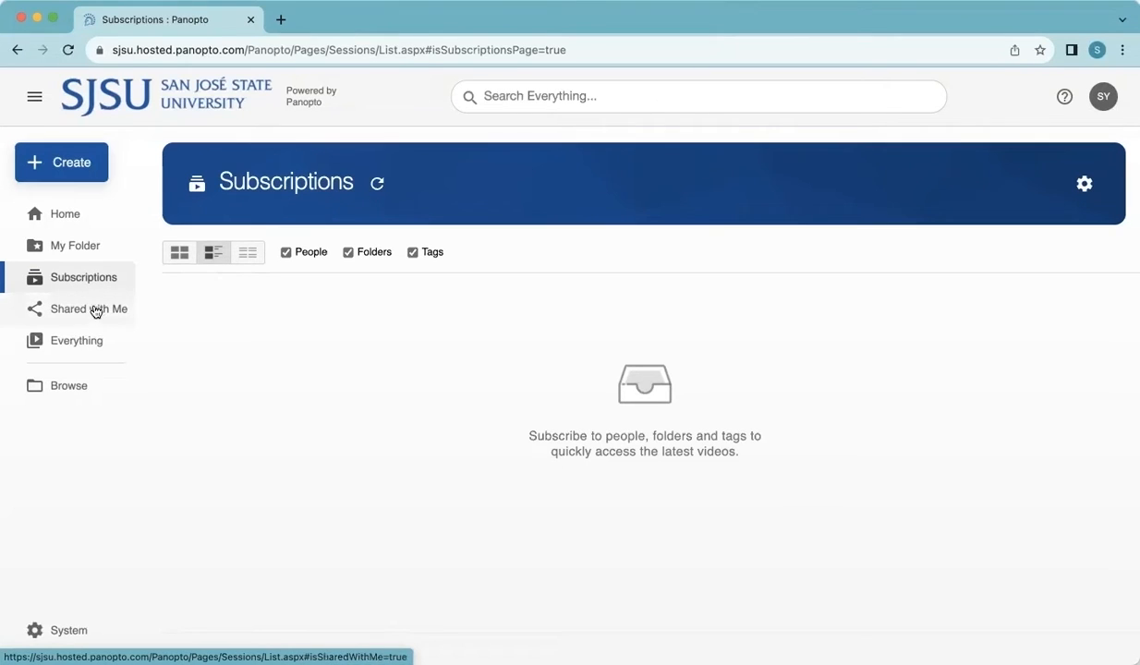
{"action": "left_click", "coordinate": [83, 308]}
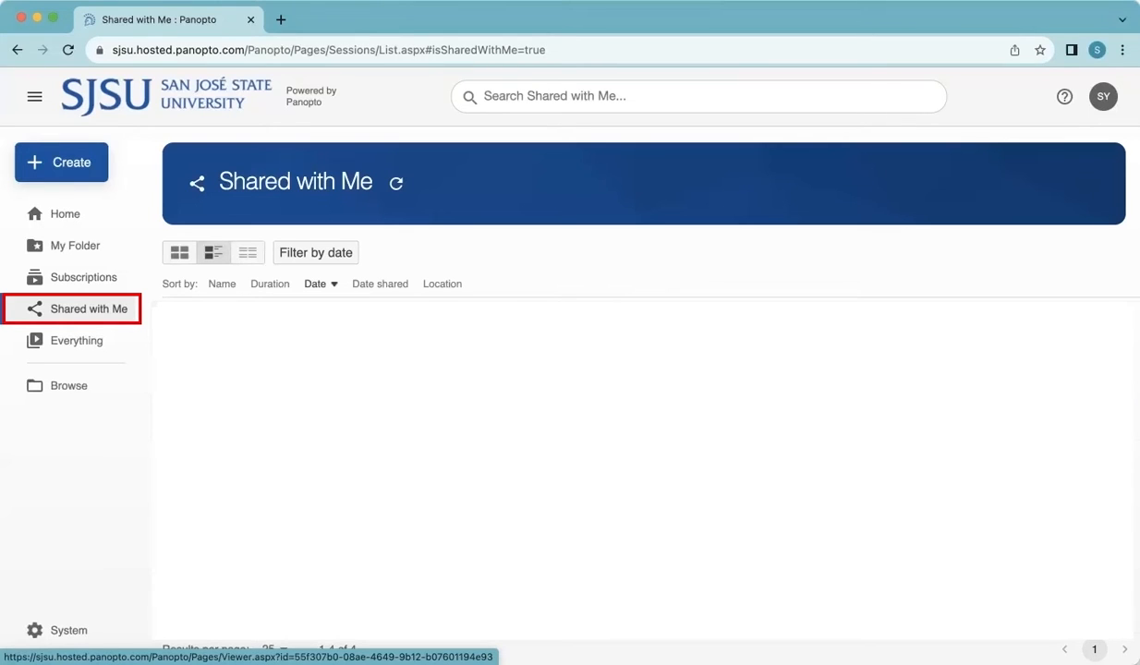
{"action": "left_click", "coordinate": [99, 343]}
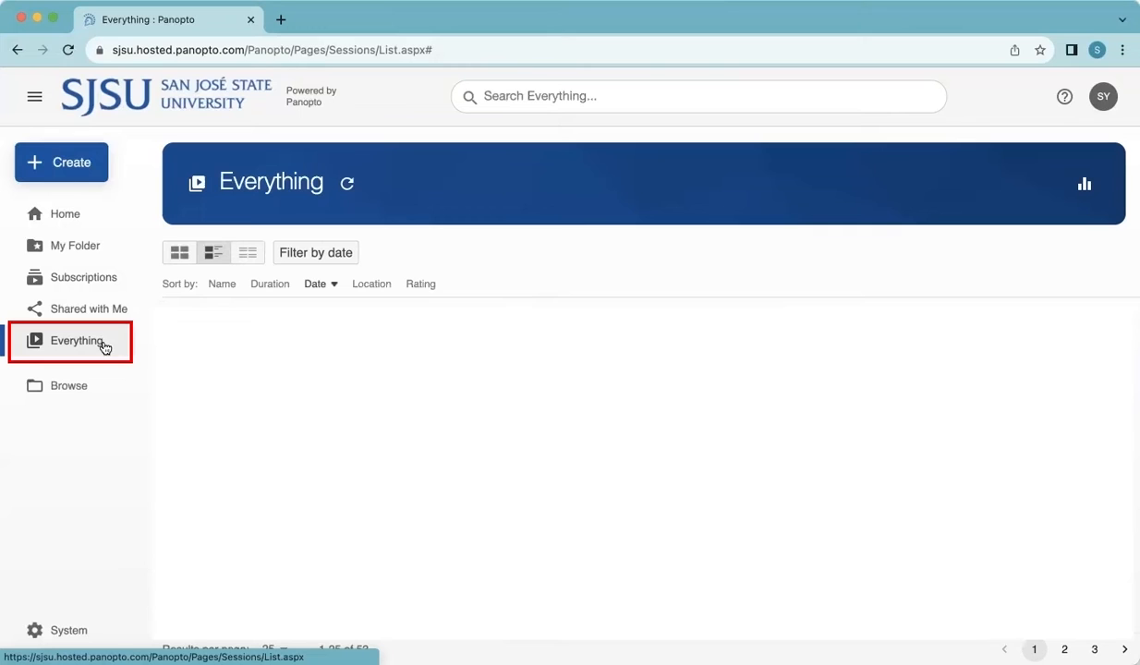
{"action": "left_click", "coordinate": [90, 397]}
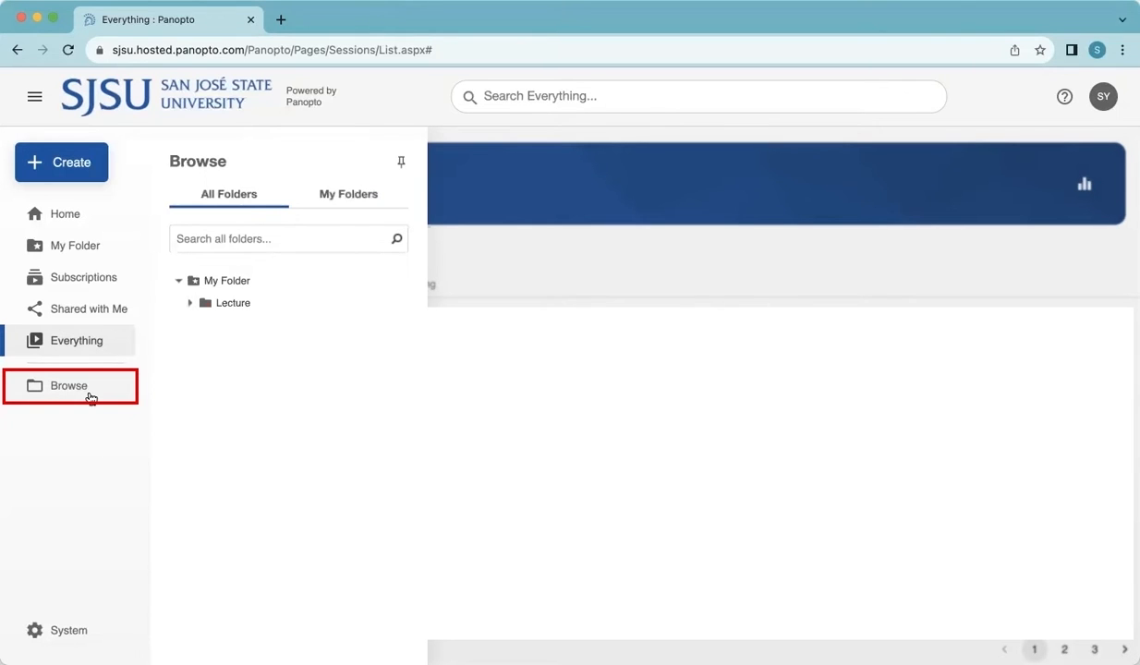
{"action": "mouse_move", "coordinate": [63, 387]}
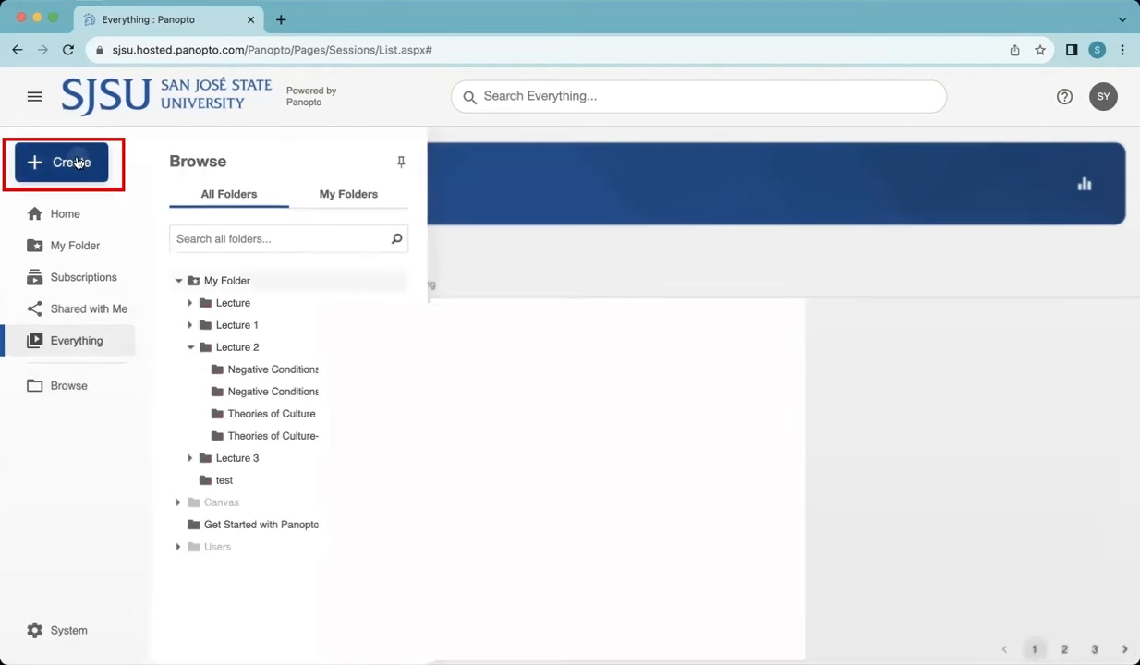
Create a new in-browser recording with Panopto Capture and review the available audio sources
{"action": "left_click", "coordinate": [78, 162]}
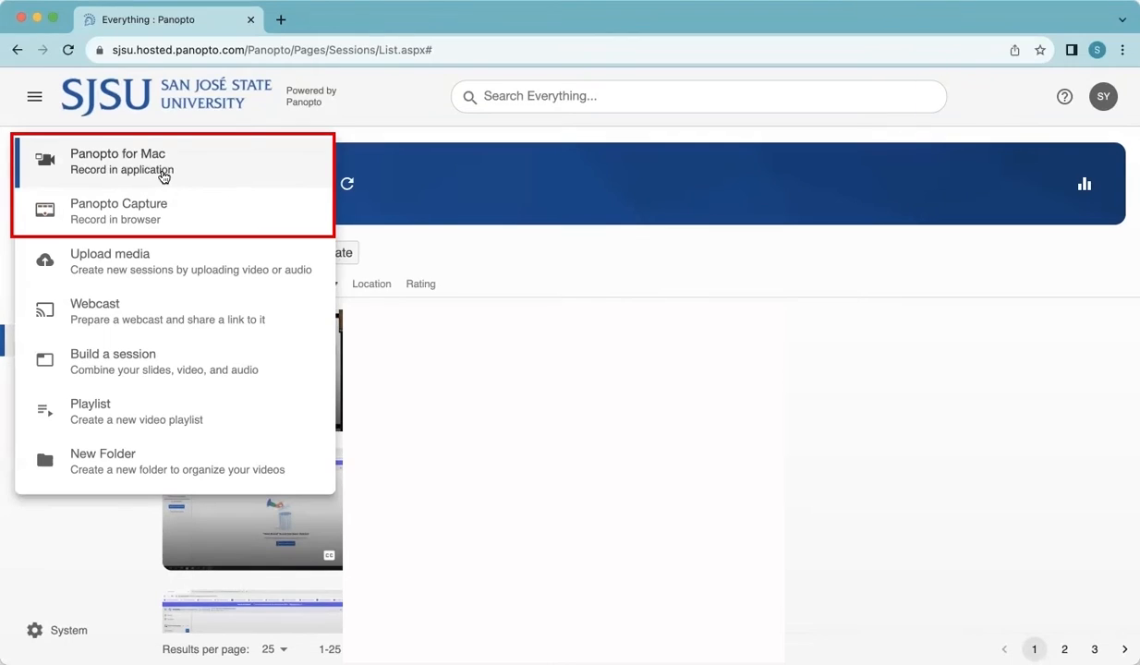
{"action": "left_click", "coordinate": [183, 220]}
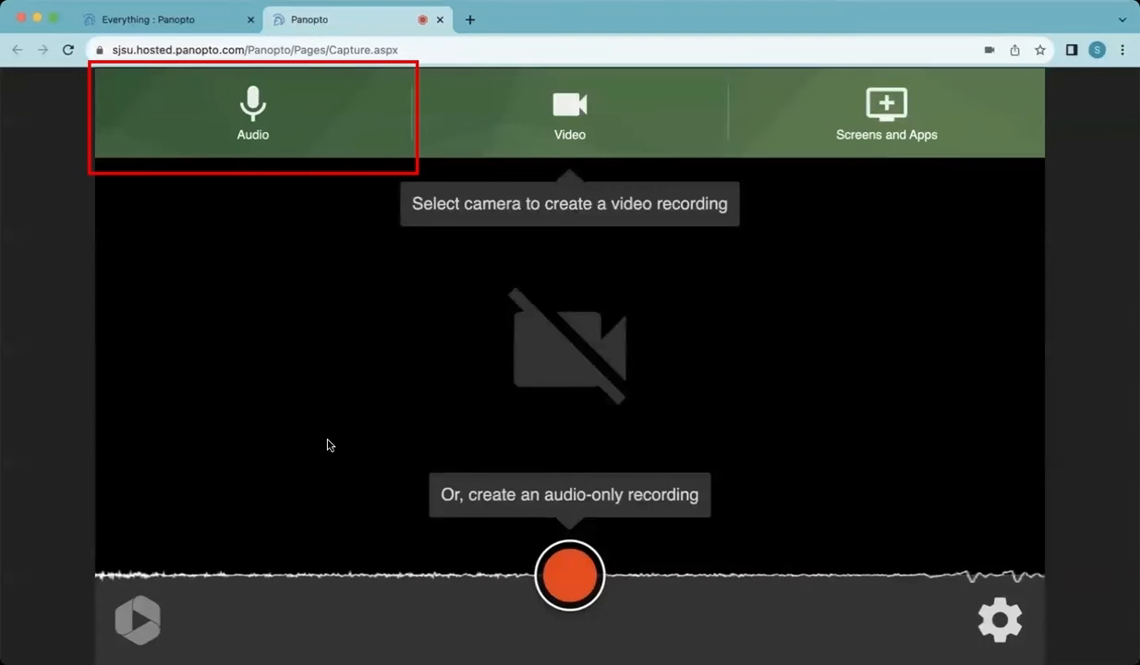
{"action": "left_click", "coordinate": [287, 137]}
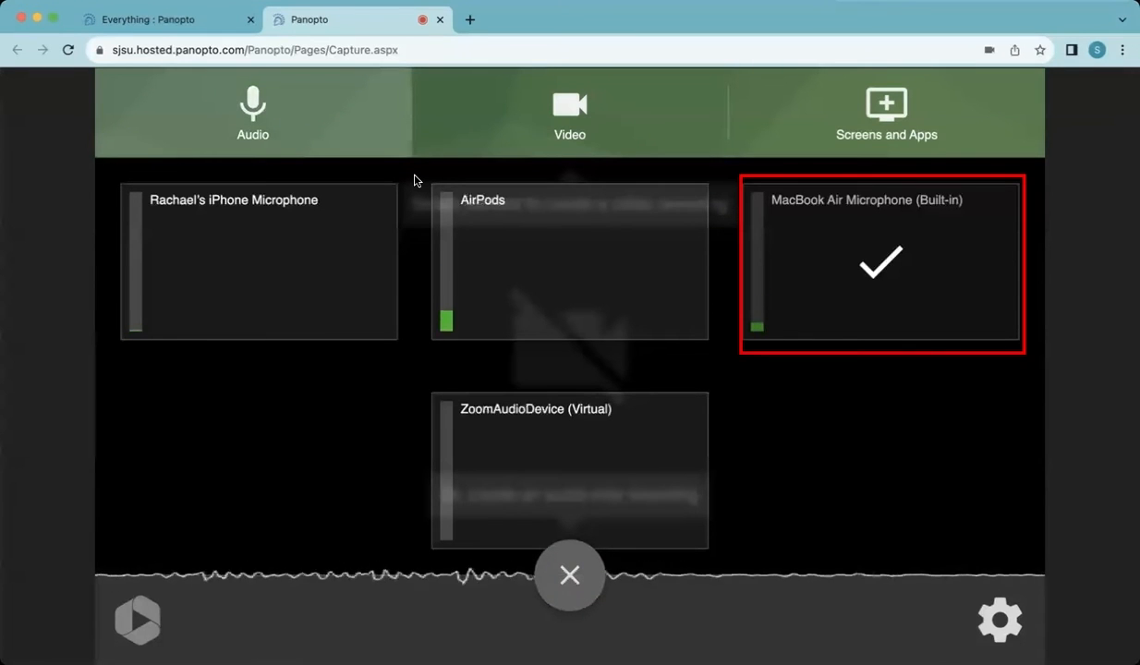
{"action": "mouse_move", "coordinate": [881, 286]}
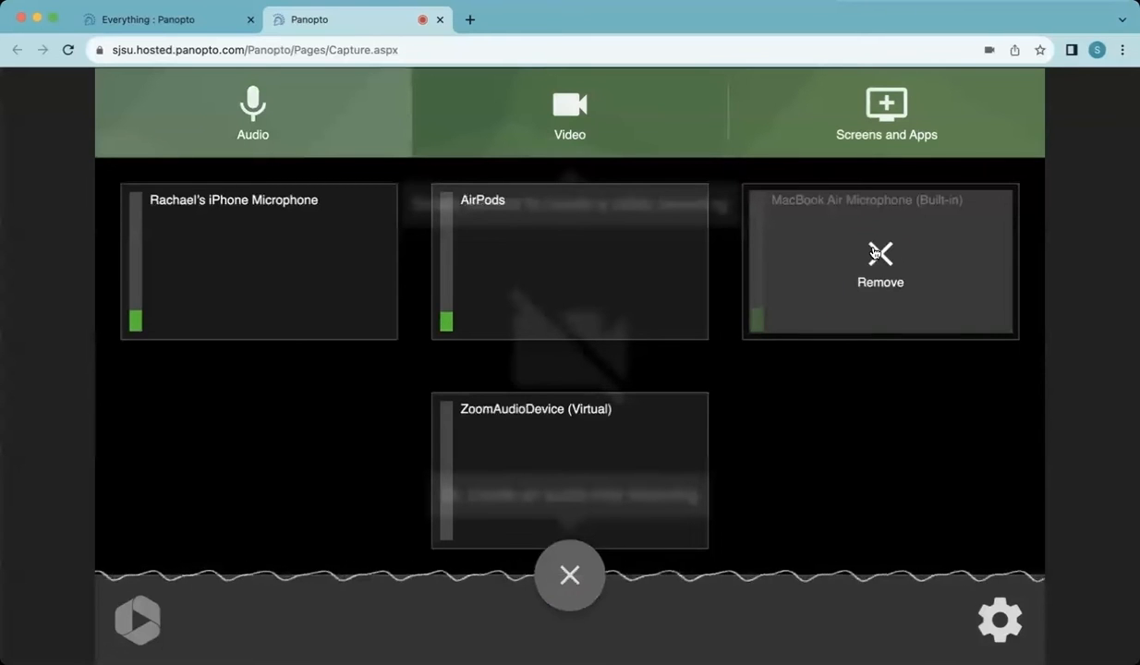
{"action": "mouse_move", "coordinate": [325, 254]}
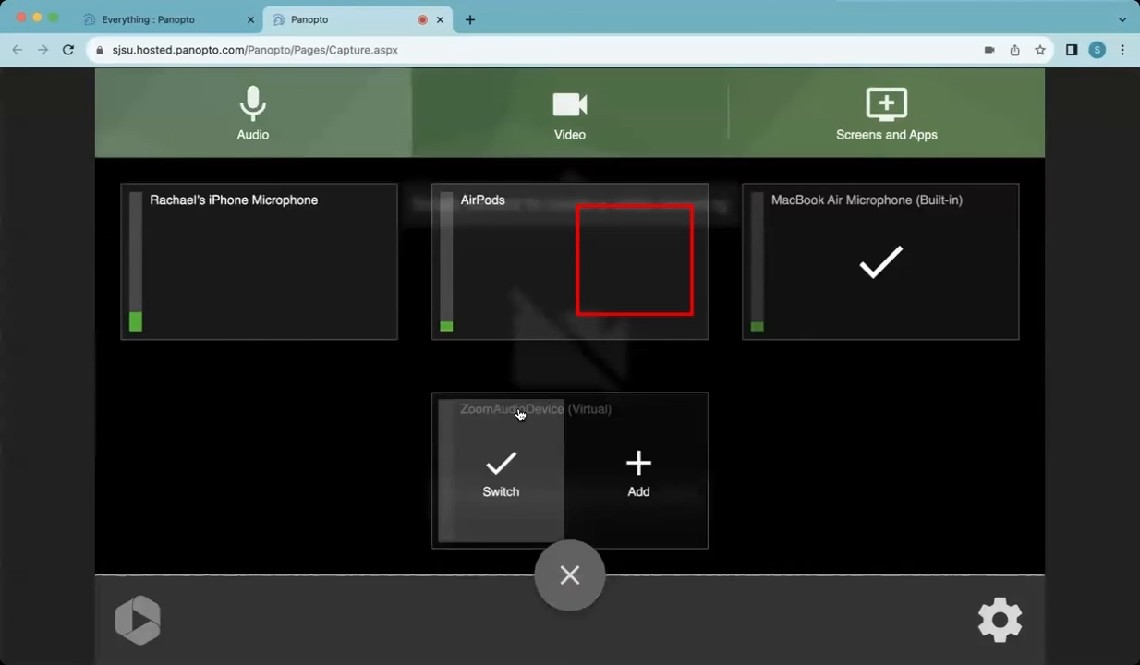
{"action": "mouse_move", "coordinate": [605, 273]}
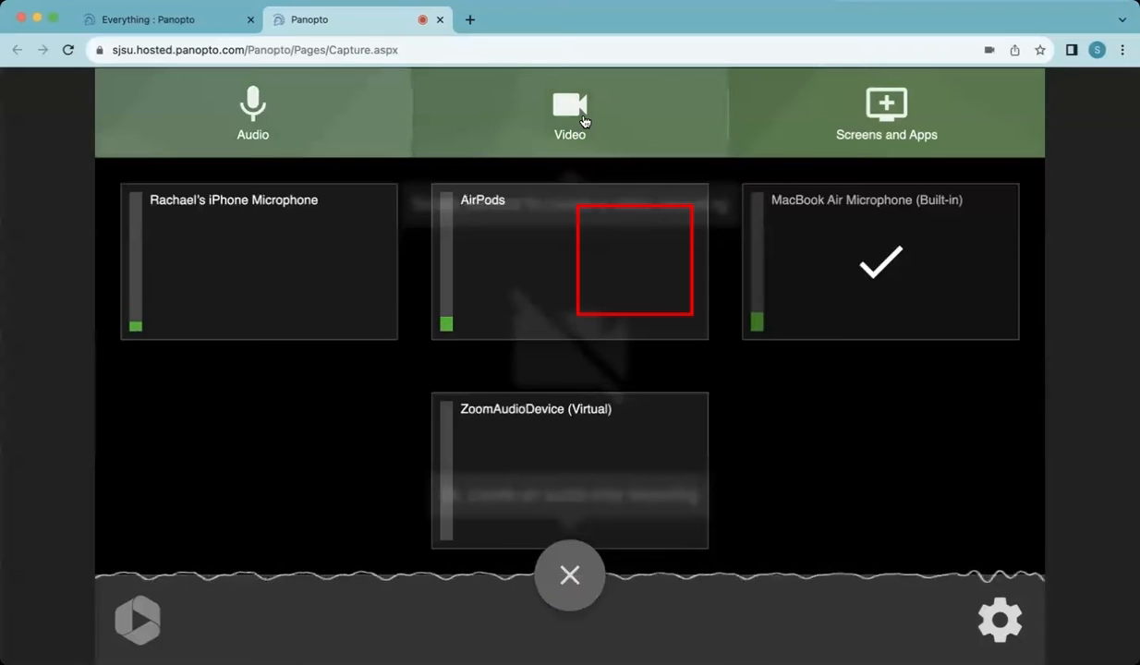
Add the camera as a video source, remove it again, and open the screen and app sources
{"action": "left_click", "coordinate": [583, 121]}
{"action": "mouse_move", "coordinate": [558, 357]}
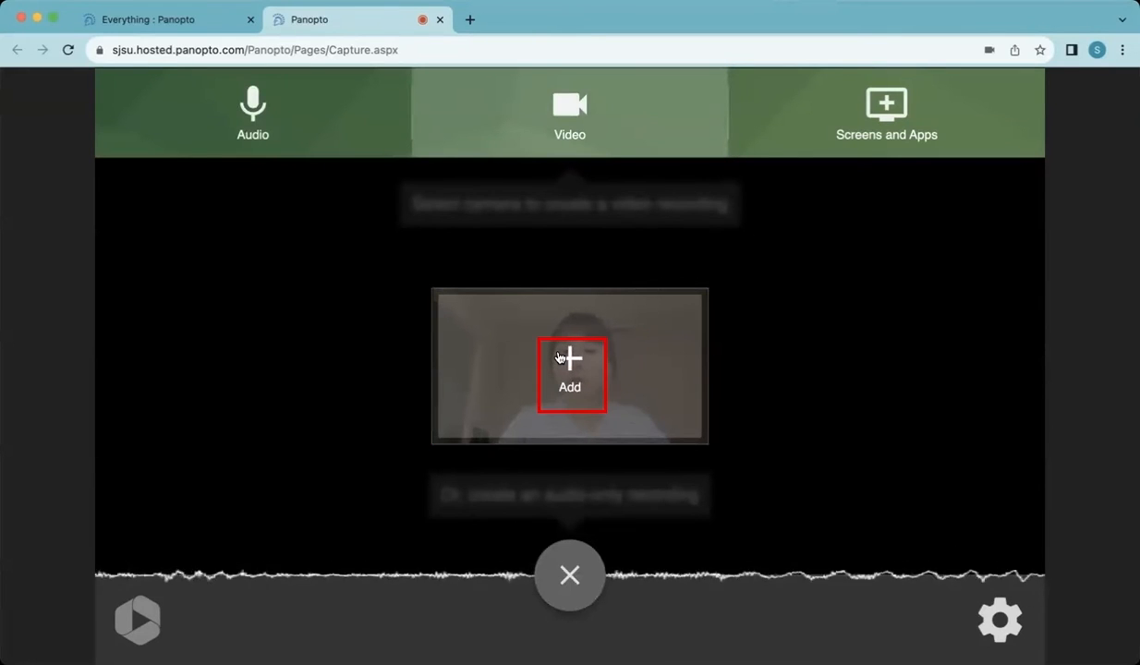
{"action": "left_click", "coordinate": [572, 365]}
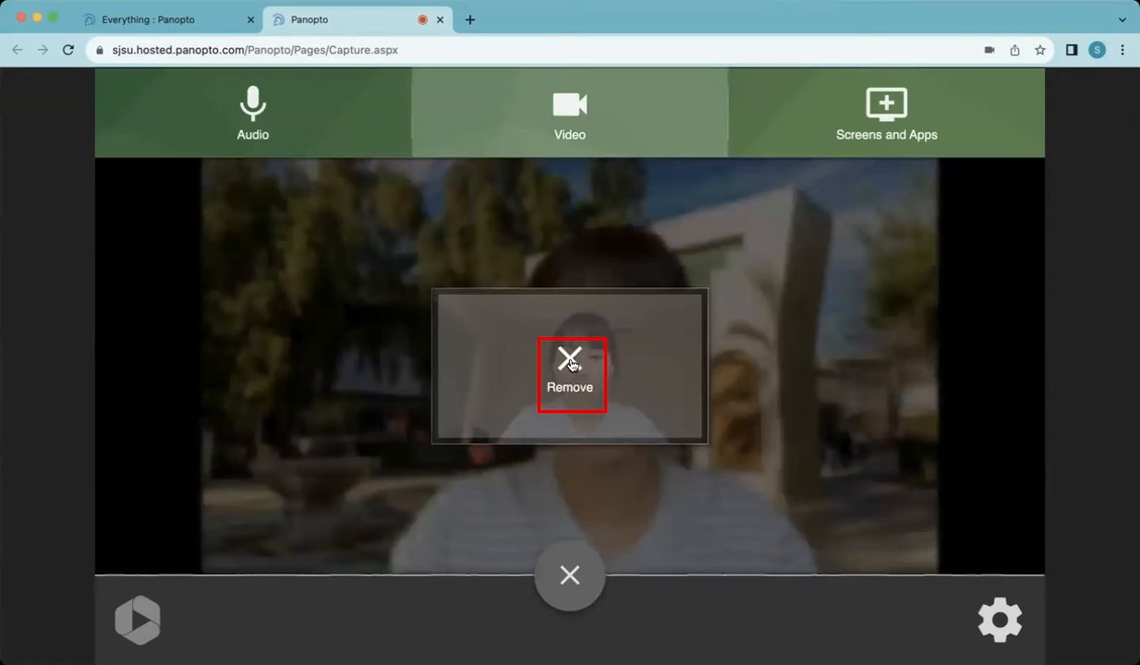
{"action": "left_click", "coordinate": [572, 362]}
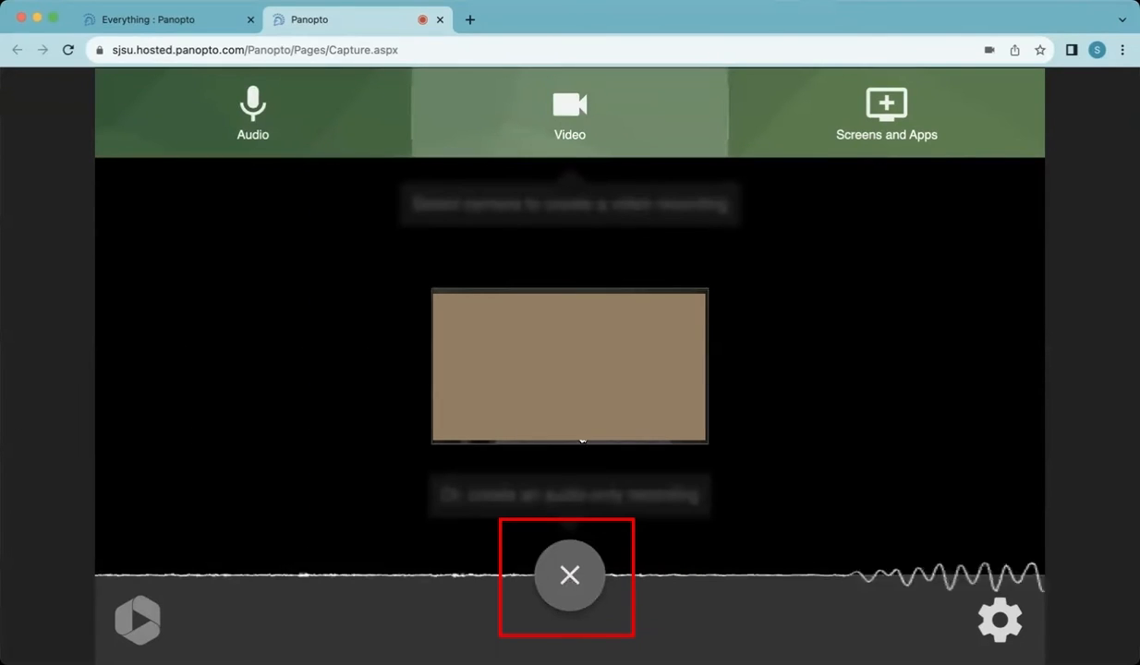
{"action": "left_click", "coordinate": [570, 575]}
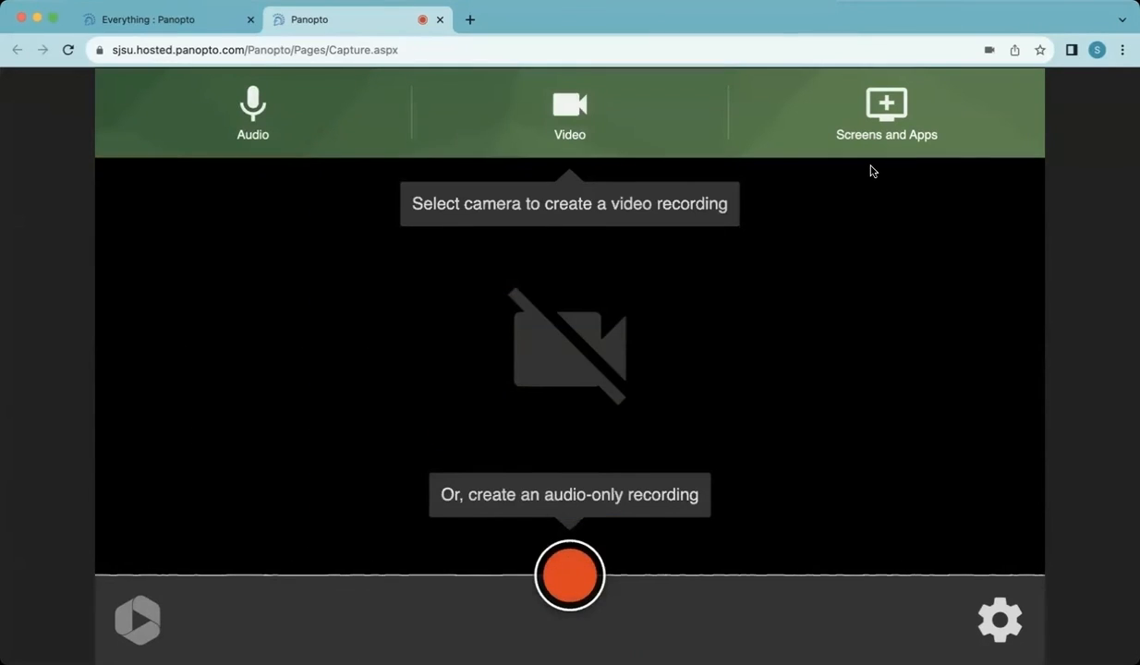
{"action": "left_click", "coordinate": [911, 130]}
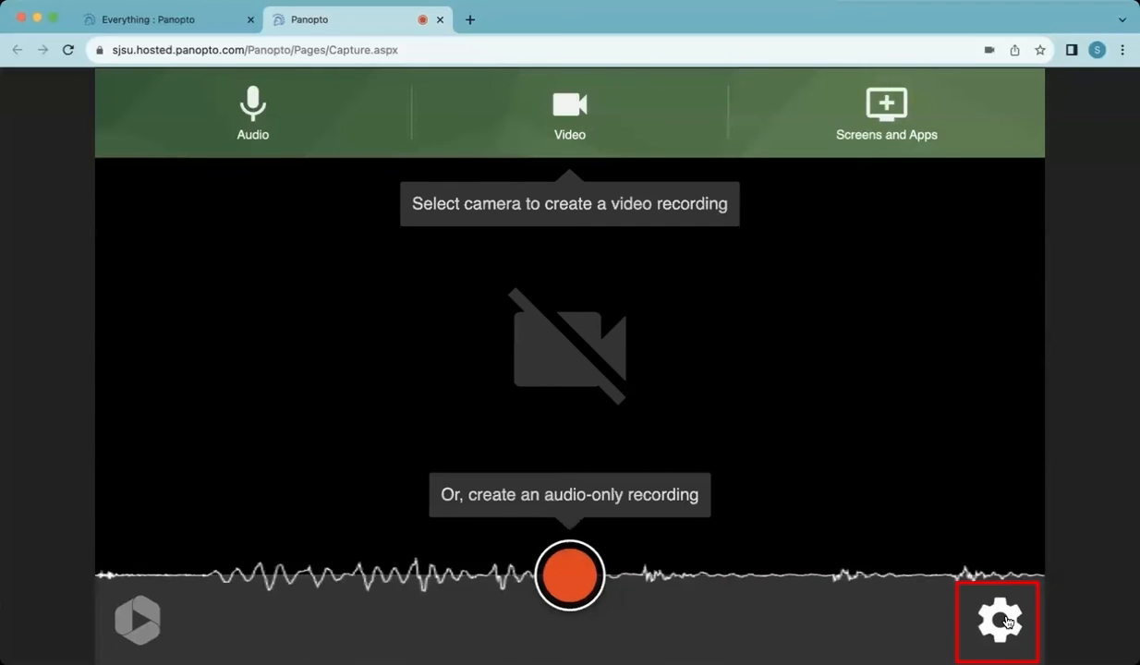
Review the capture settings, set the video background to Blur, and close the settings
{"action": "left_click", "coordinate": [1003, 620]}
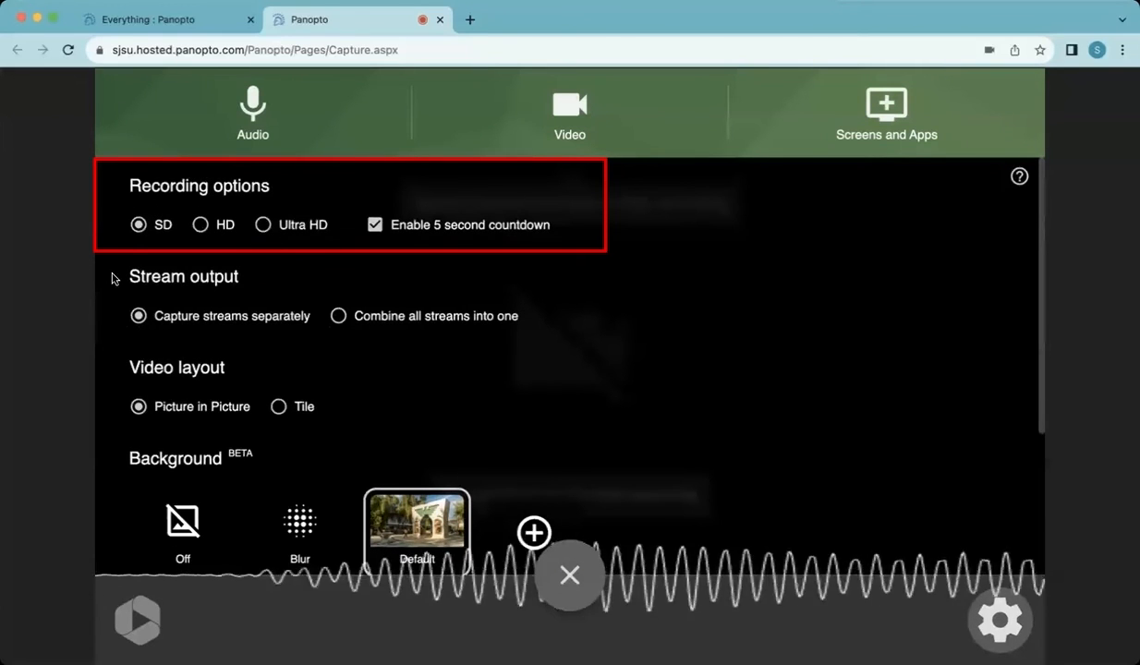
{"action": "scroll", "coordinate": [267, 419], "scroll_direction": "down", "scroll_amount": 2}
{"action": "scroll", "coordinate": [267, 420], "scroll_direction": "down", "scroll_amount": 4}
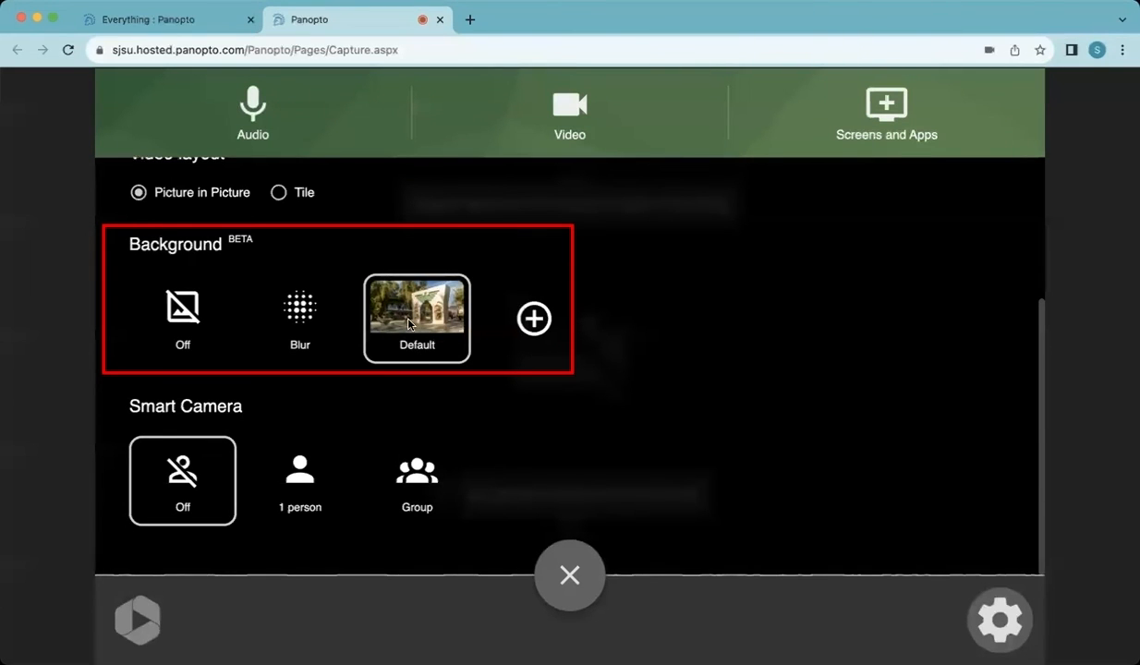
{"action": "left_click", "coordinate": [173, 311]}
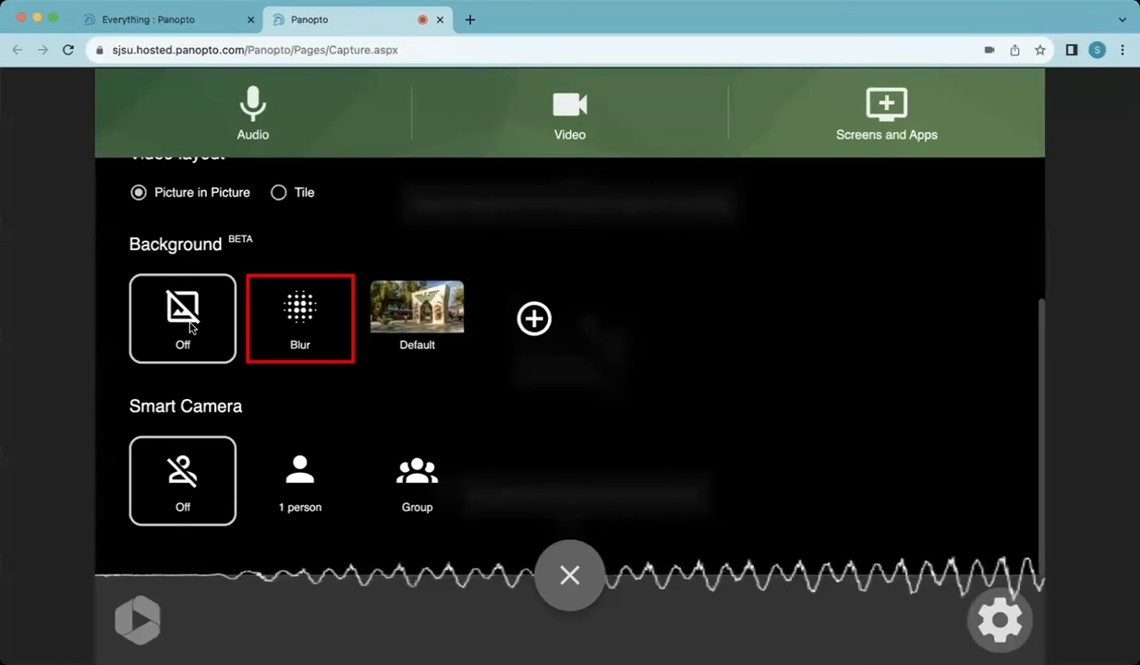
{"action": "left_click", "coordinate": [302, 314]}
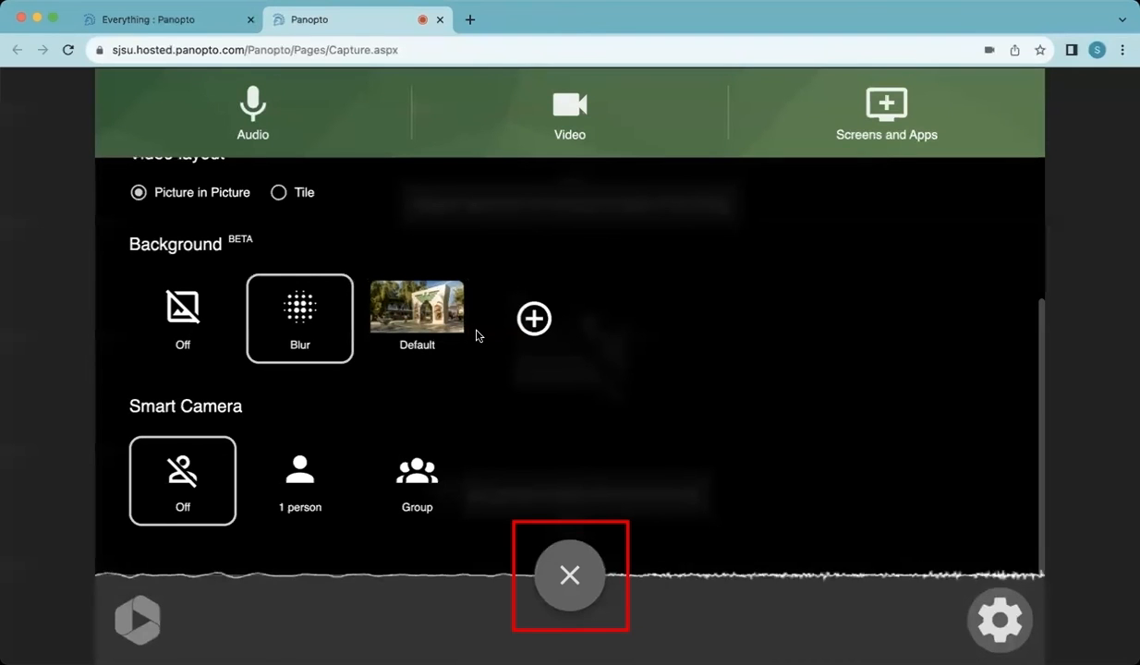
{"action": "left_click", "coordinate": [570, 579]}
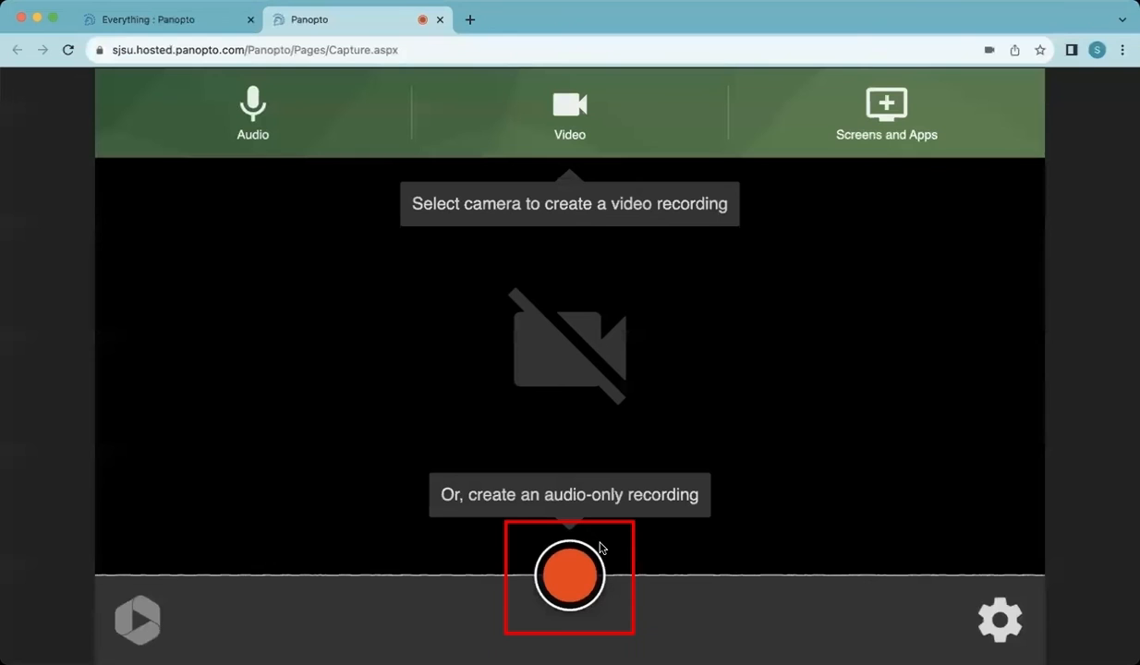
Record an audio-only session, stop it, and choose My Folder as its destination
{"action": "left_click", "coordinate": [566, 575]}
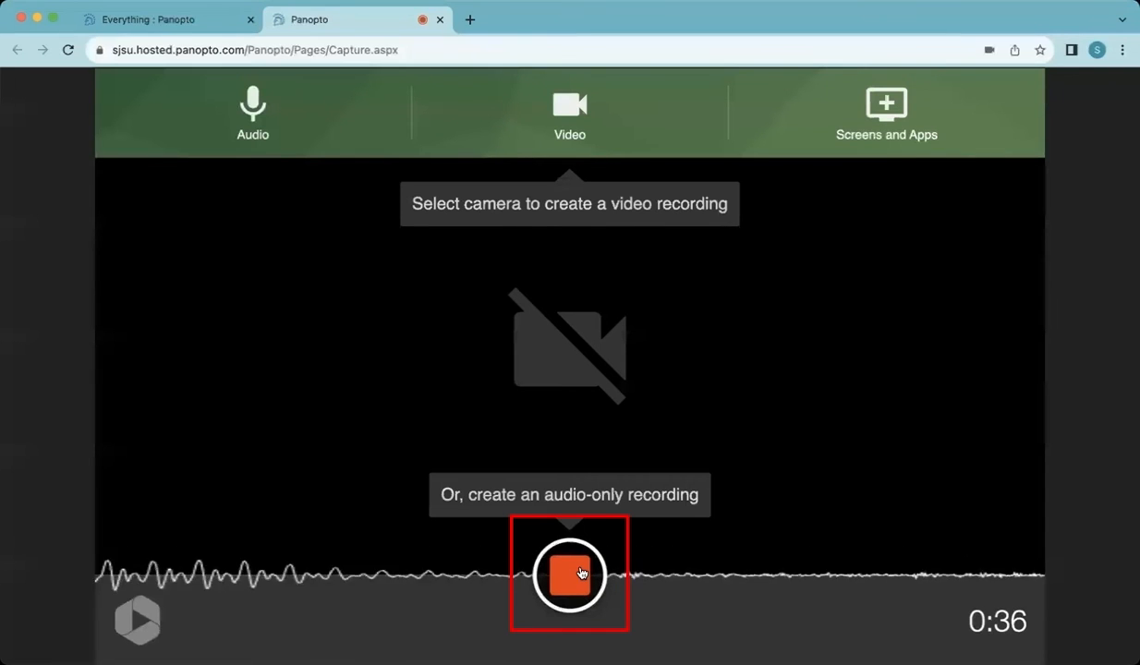
{"action": "left_click", "coordinate": [581, 574]}
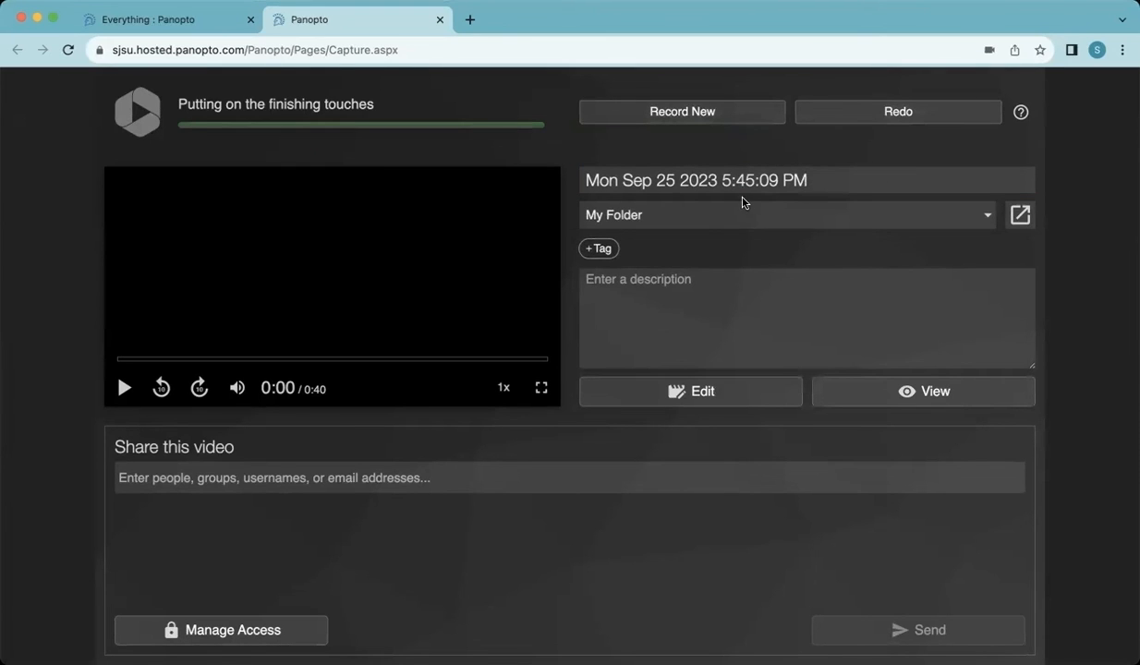
{"action": "left_click", "coordinate": [987, 219]}
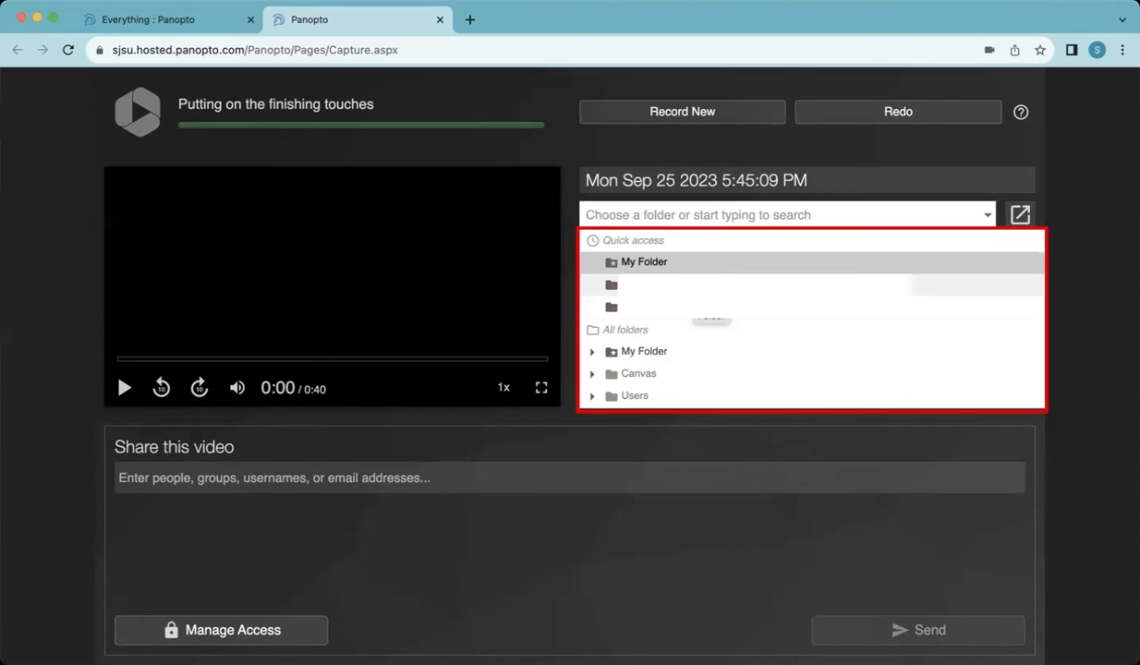
{"action": "left_click", "coordinate": [639, 262]}
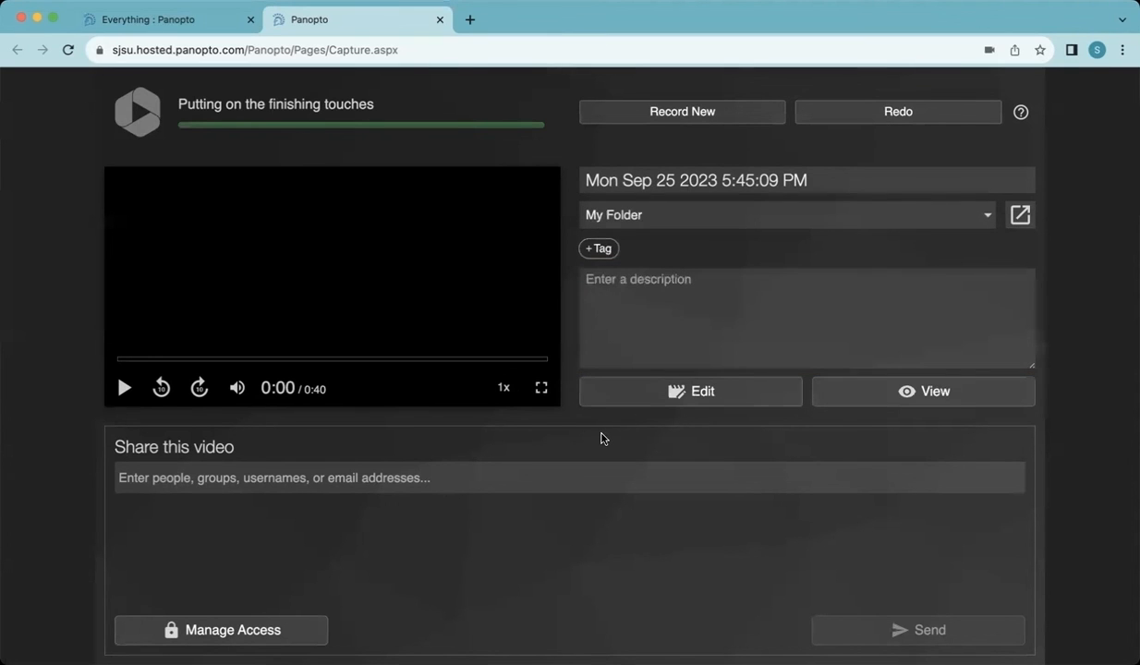
View the new recording in the video editor, close the editor, and examine the recipient field for sharing the video
{"action": "left_click", "coordinate": [709, 398]}
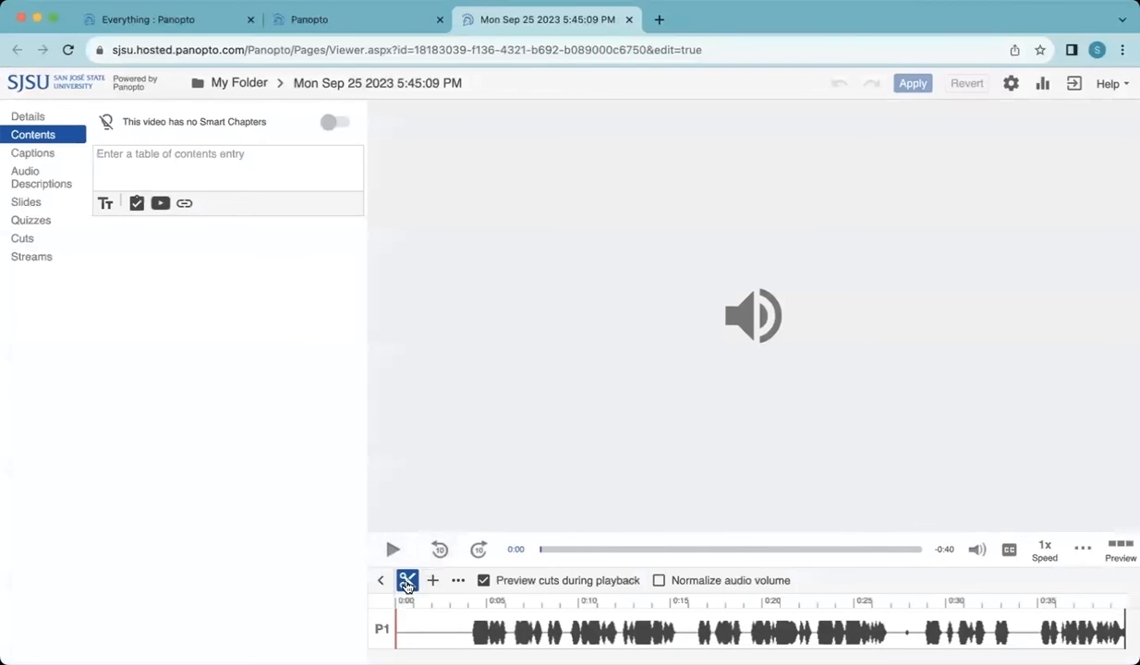
{"action": "left_click", "coordinate": [628, 24]}
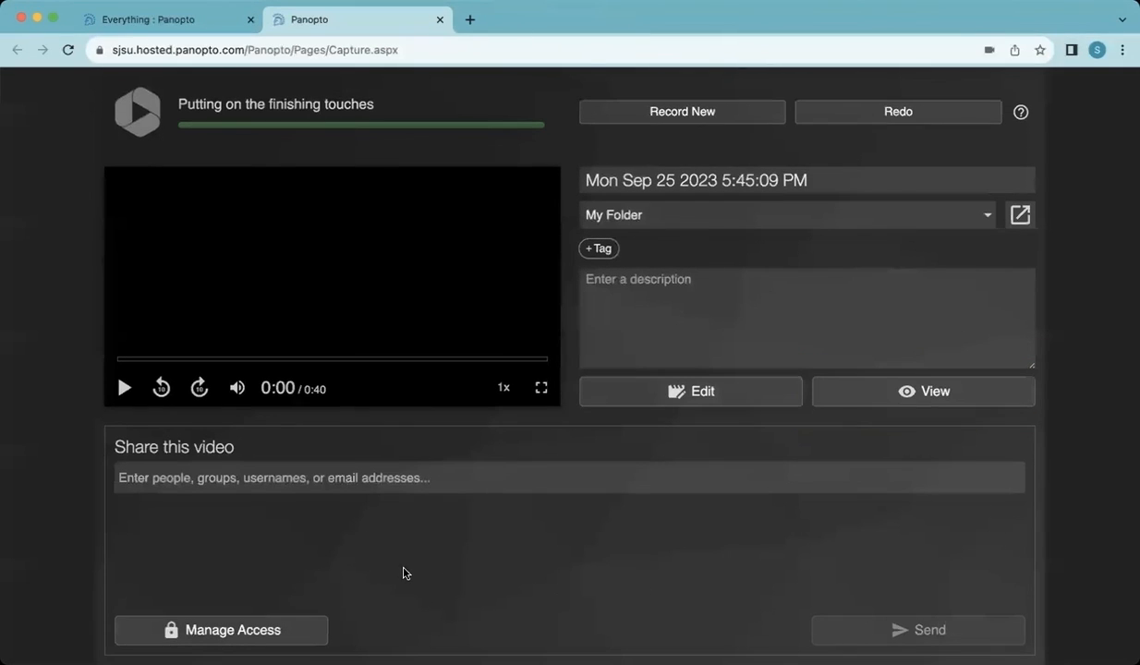
{"action": "left_click_drag", "start_coordinate": [114, 441], "coordinate": [267, 457]}
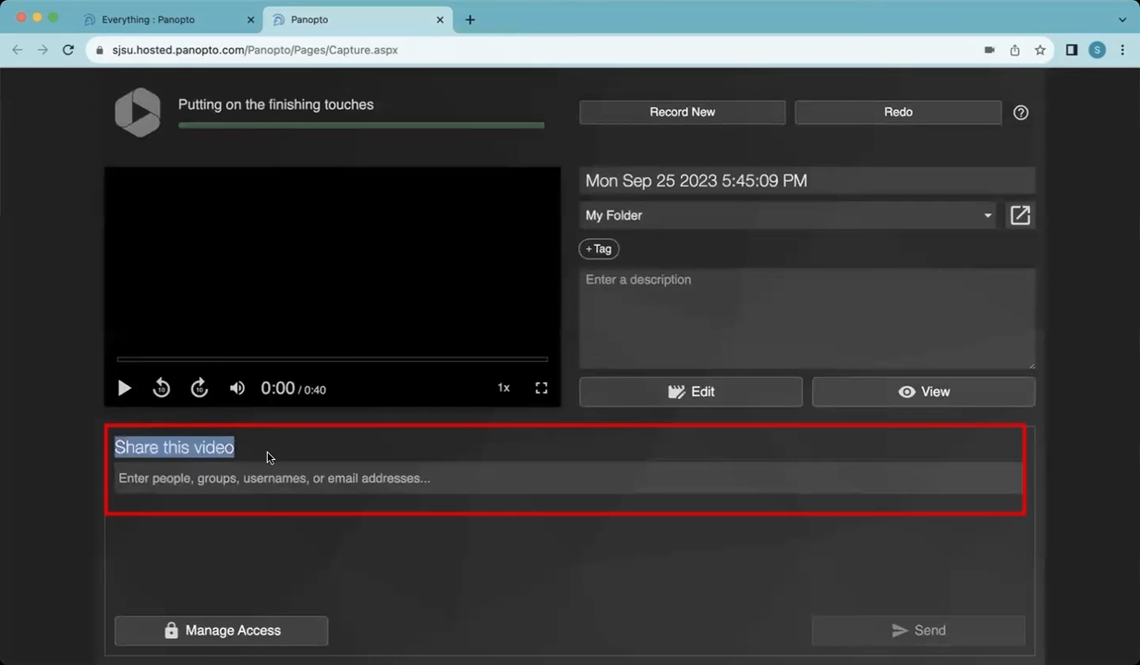
{"action": "left_click", "coordinate": [314, 554]}
{"action": "left_click", "coordinate": [378, 481]}
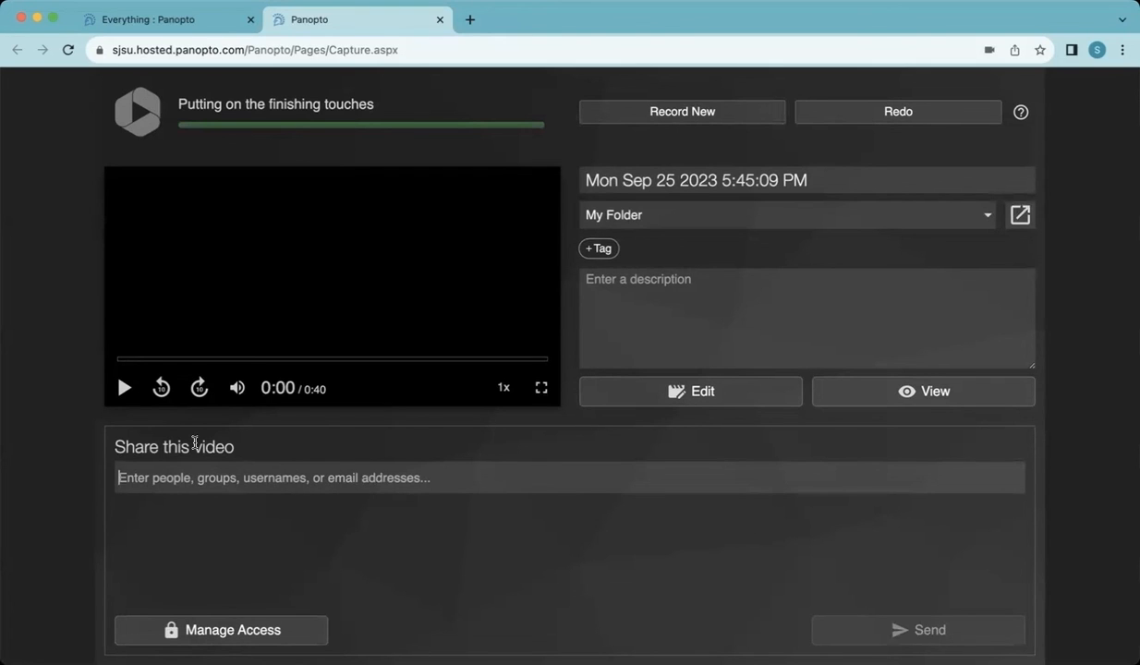
Close the capture page and open My Folder to view the saved recording
{"action": "left_click", "coordinate": [439, 20]}
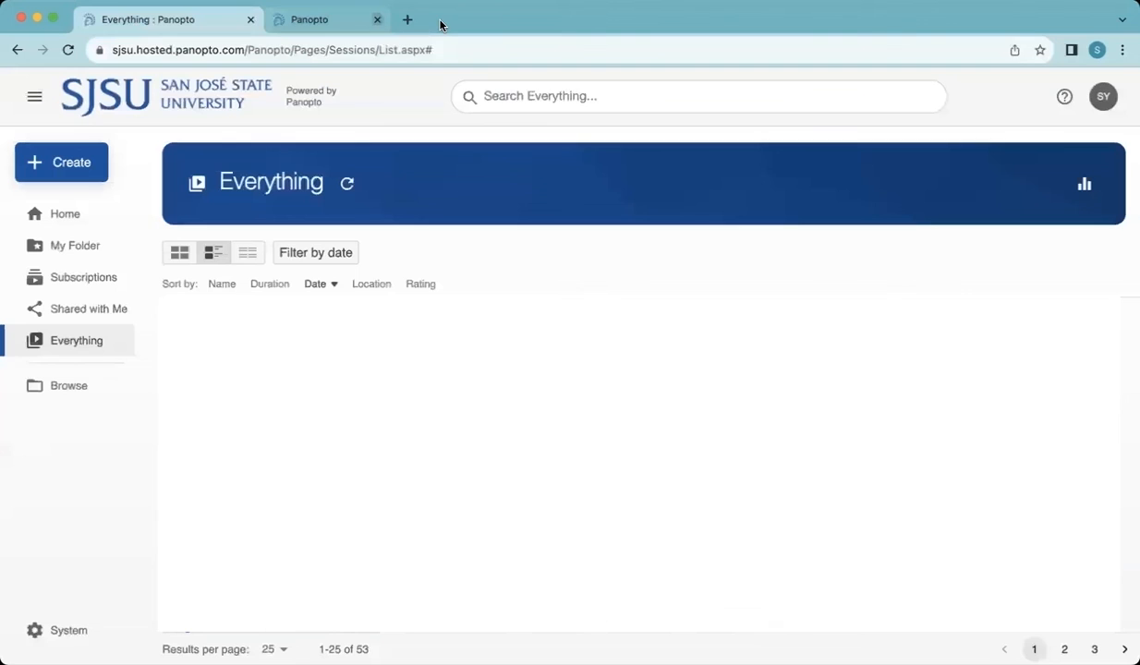
{"action": "left_click", "coordinate": [98, 255]}
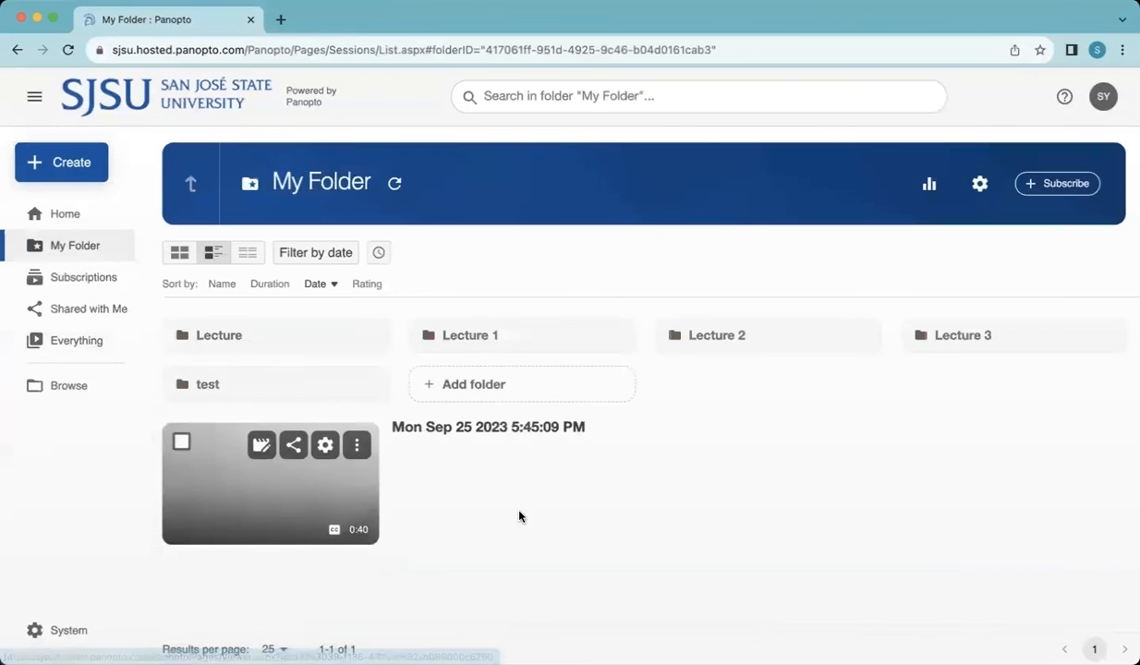